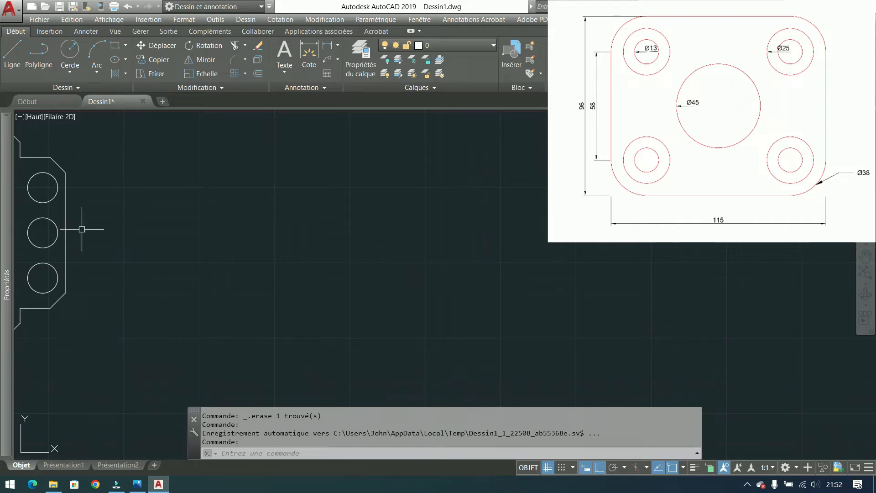
- Draw a closed rectangular polyline outline 115 wide and 96 high in the empty area beside the existing part
left_click(38, 58)
left_click(271, 328)
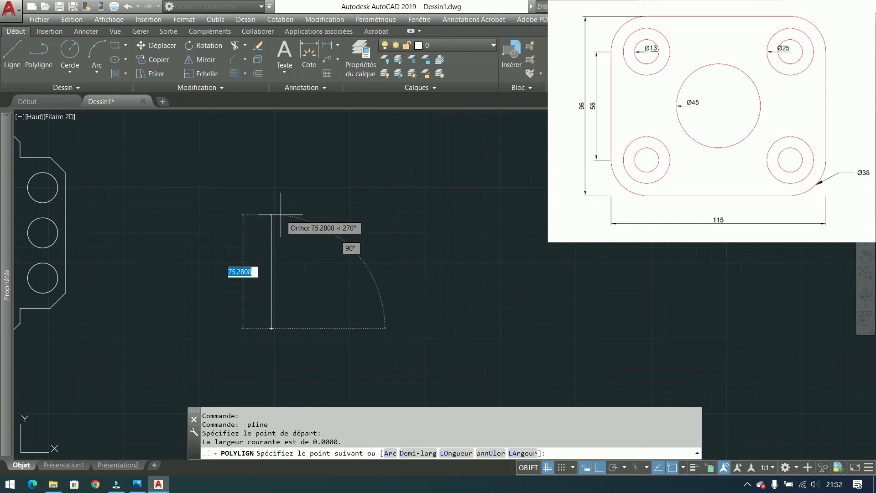
type("96")
key("Return")
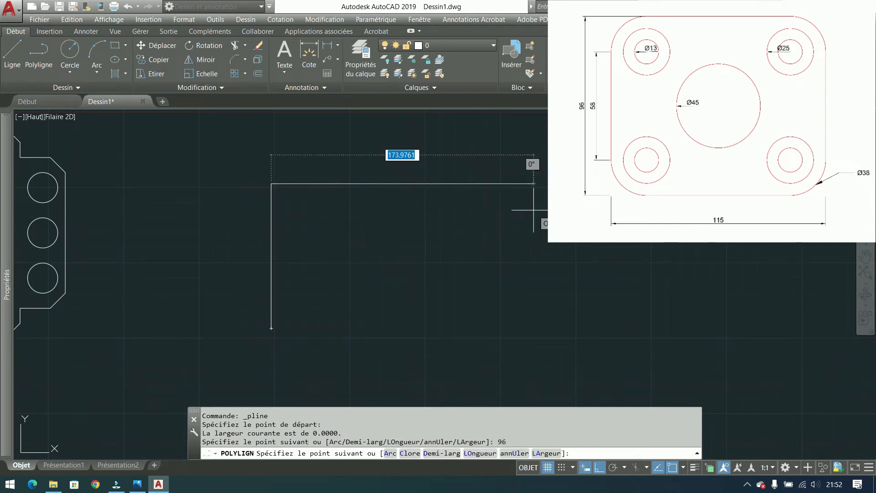
type("115")
key("Return")
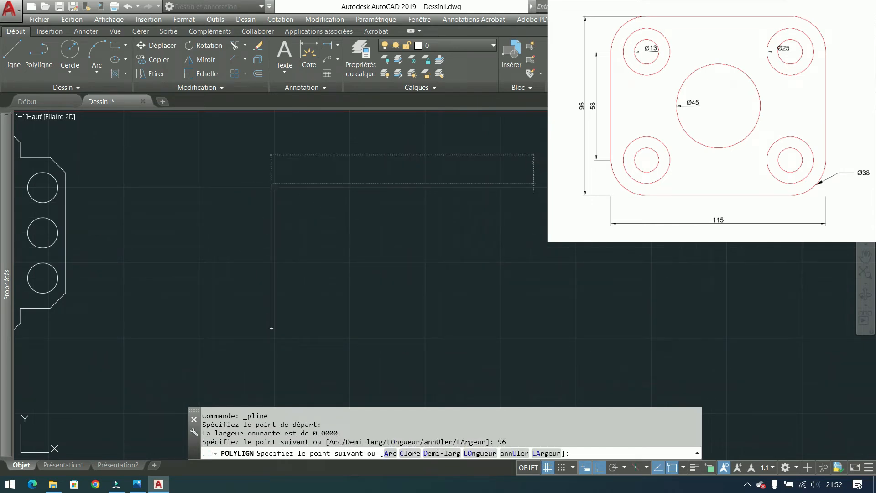
type("96")
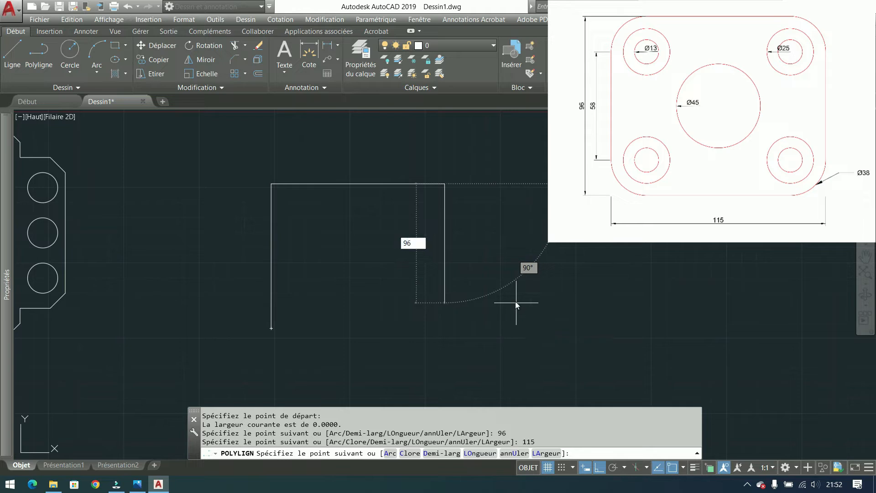
key("Return")
type("c")
key("Return")
scroll(344, 258, "up", 2)
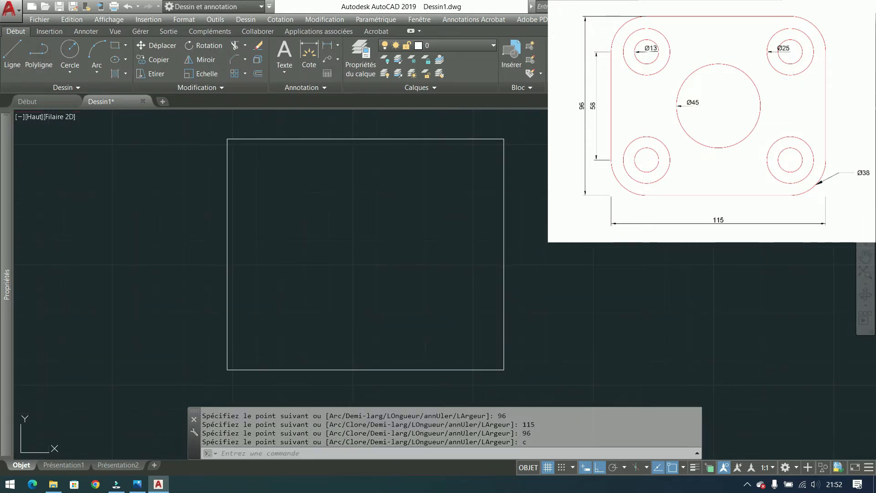
- Draw two diagonal polylines joining the opposite corners of the rectangle
left_click(39, 50)
left_click(227, 138)
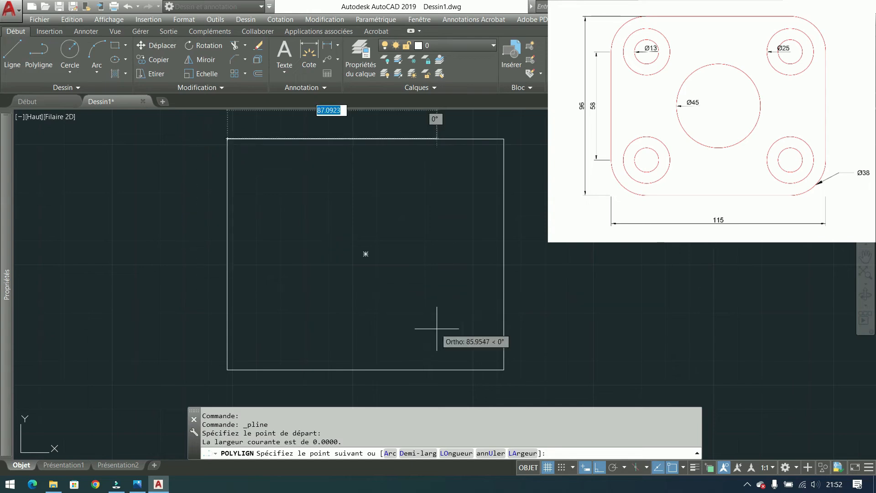
left_click(504, 369)
key("Return")
key("Return")
left_click(504, 139)
left_click(227, 370)
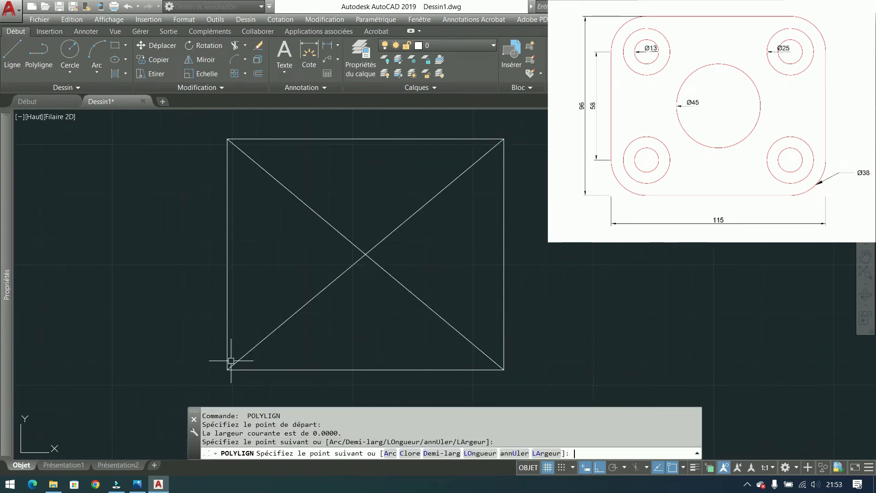
key("Return")
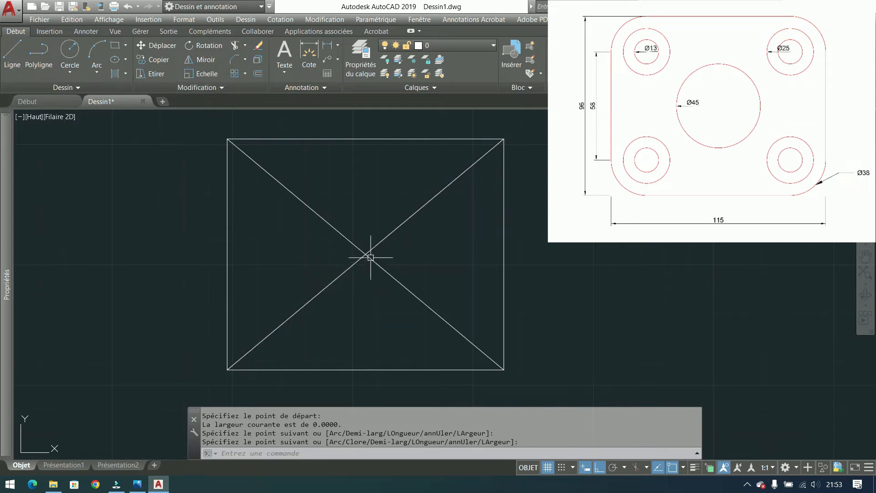
- Erase the two diagonals inside the rectangle
left_click(372, 219)
left_click(346, 271)
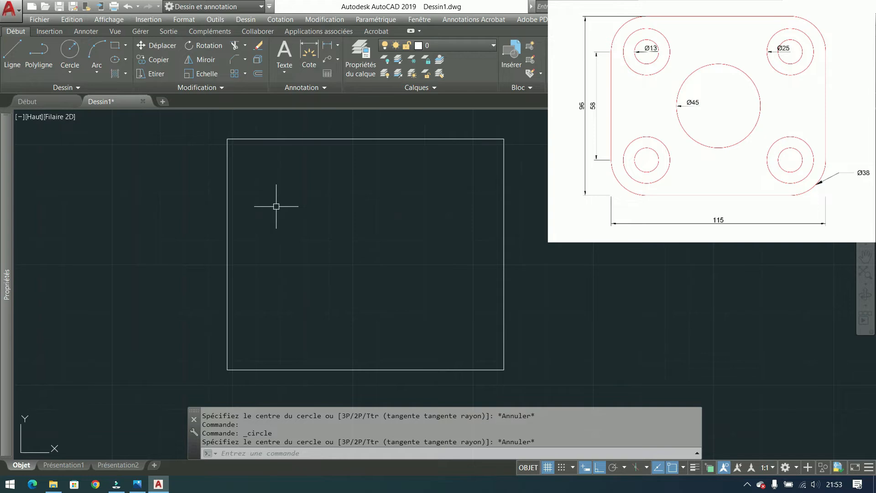
- Draw a circle with a diameter of 45 at the geometric centre of the rectangle
left_click(70, 50)
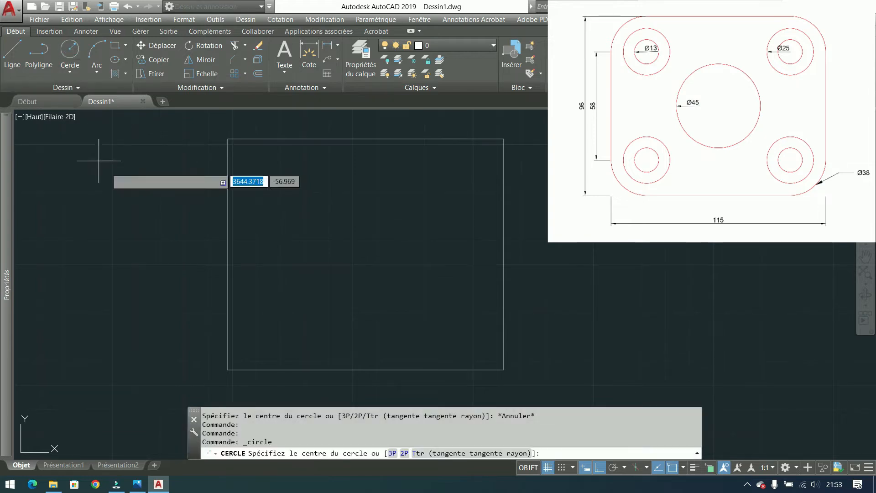
left_click(365, 254)
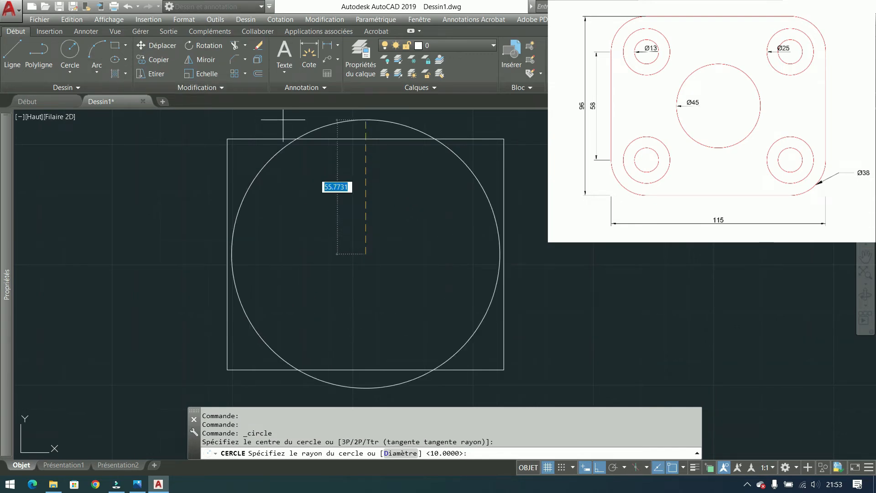
type("d")
key("Return")
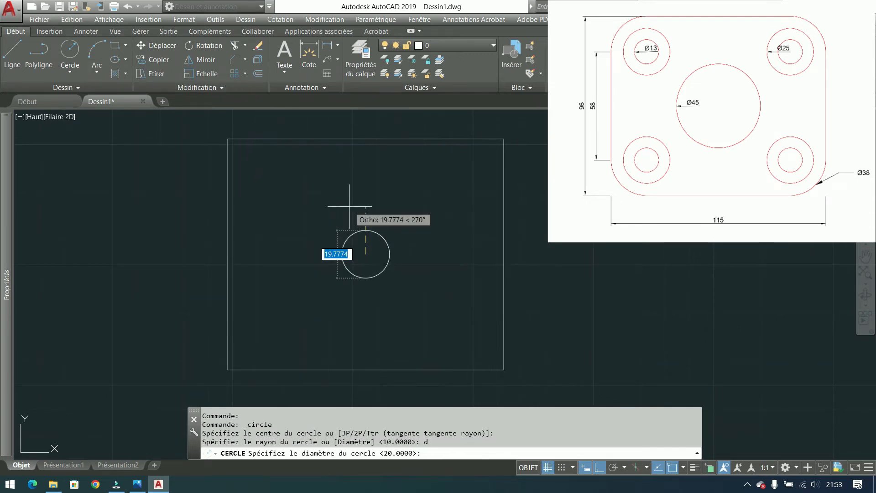
type("45")
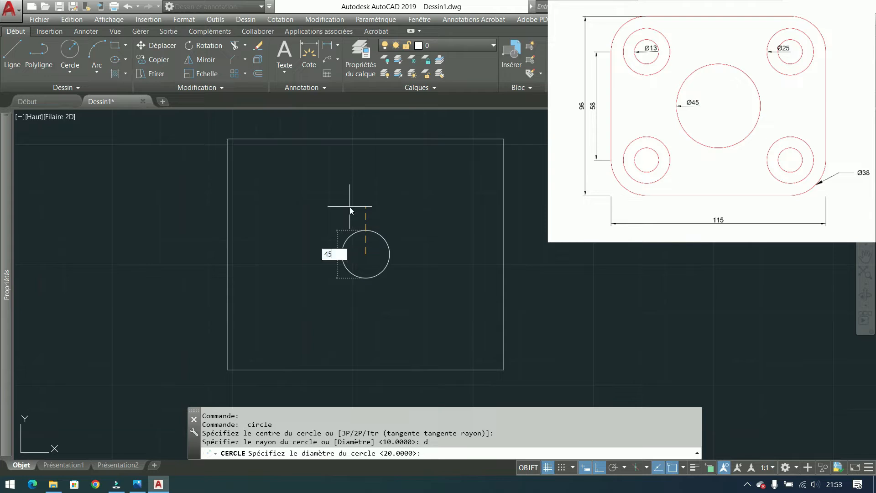
key("Return")
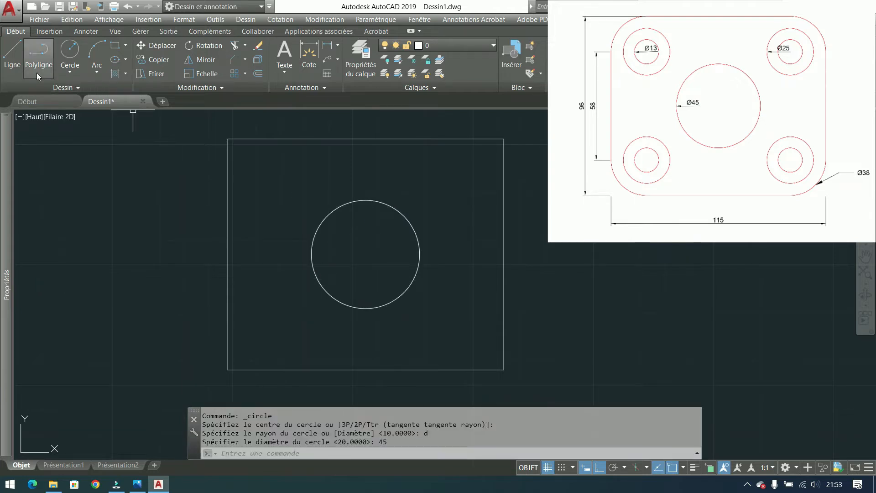
left_click(68, 74)
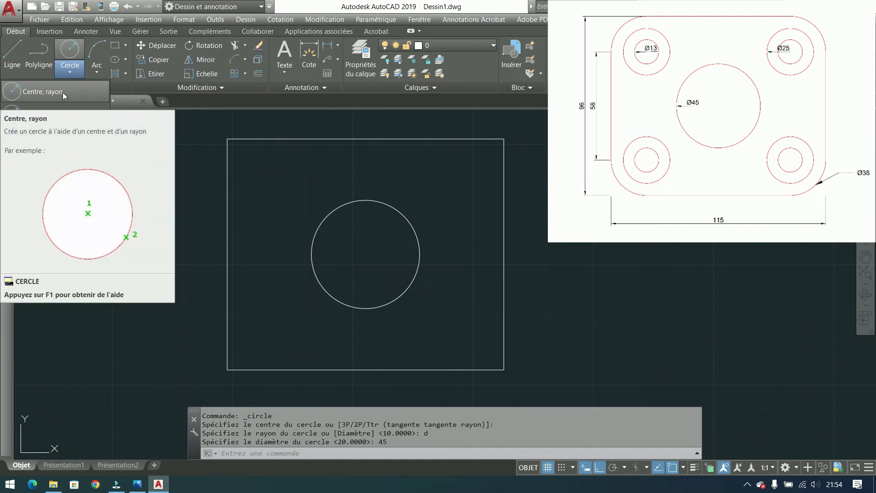
left_click(452, 193)
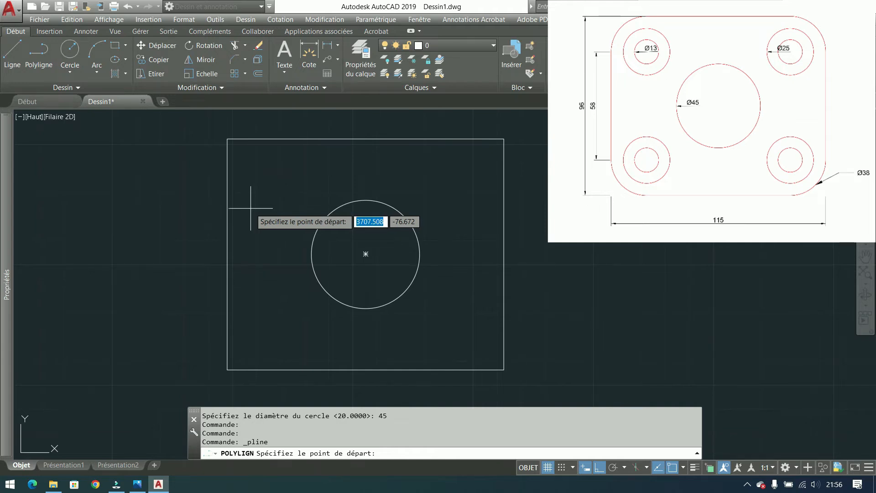
- Draw a guide polyline from the rectangle's upper-left corner, 19 to the right along the edge and 19 down
left_click(228, 139)
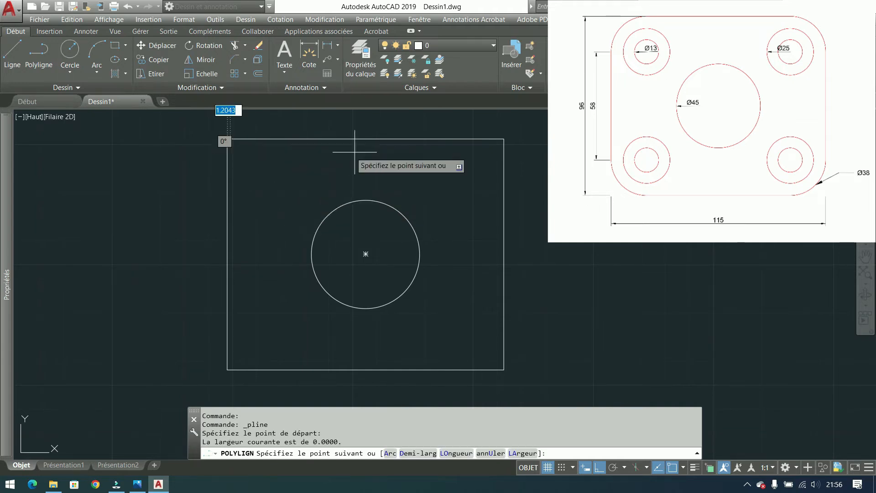
type("19")
key("Return")
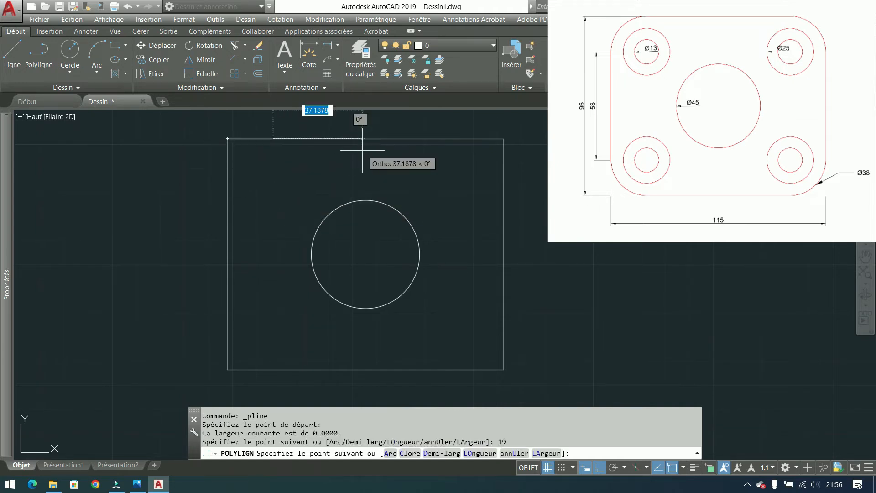
type("19")
key("Return")
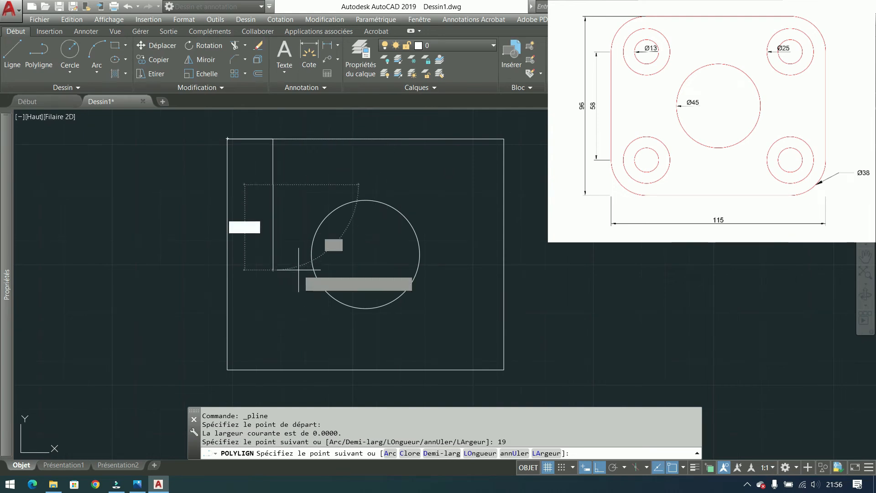
key("Return")
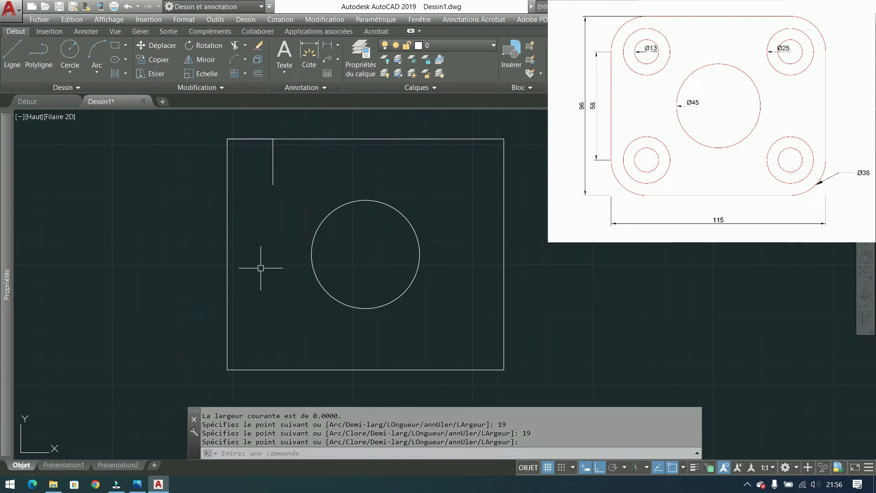
- Draw a circle with a diameter of 13 centred on the lower end of the upper-left guide polyline
left_click(69, 51)
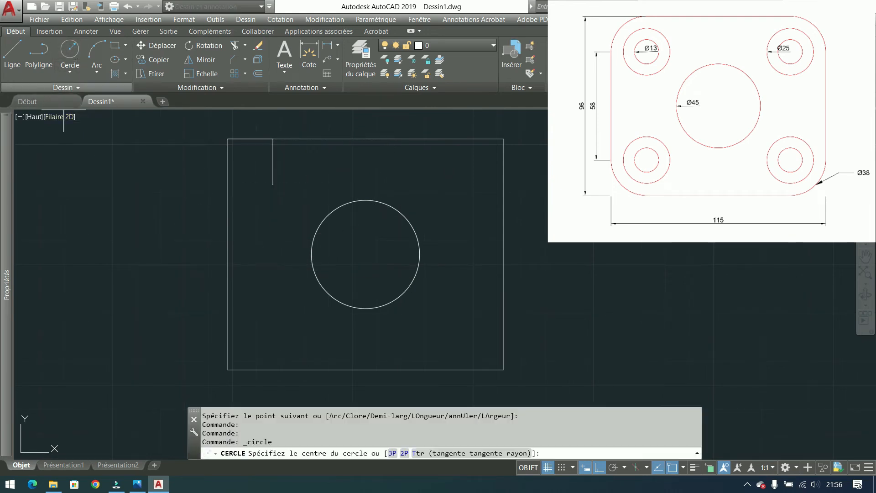
left_click(273, 185)
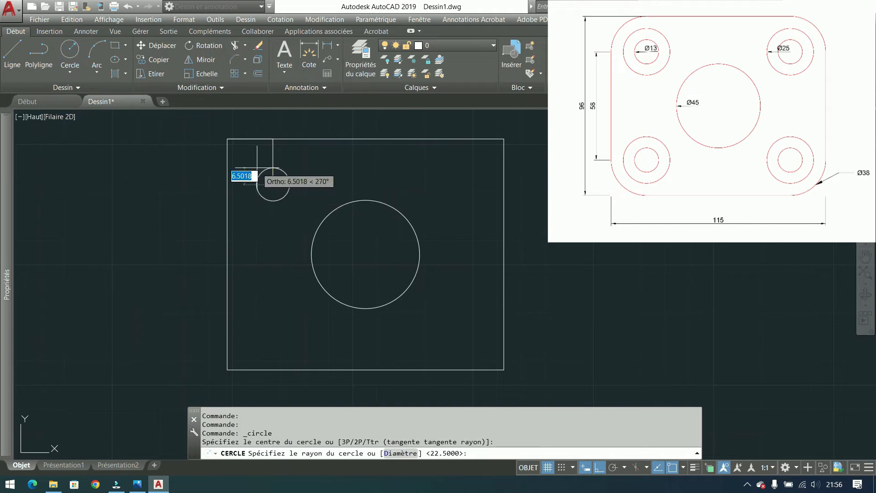
type("d")
key("Return")
type("13")
key("Return")
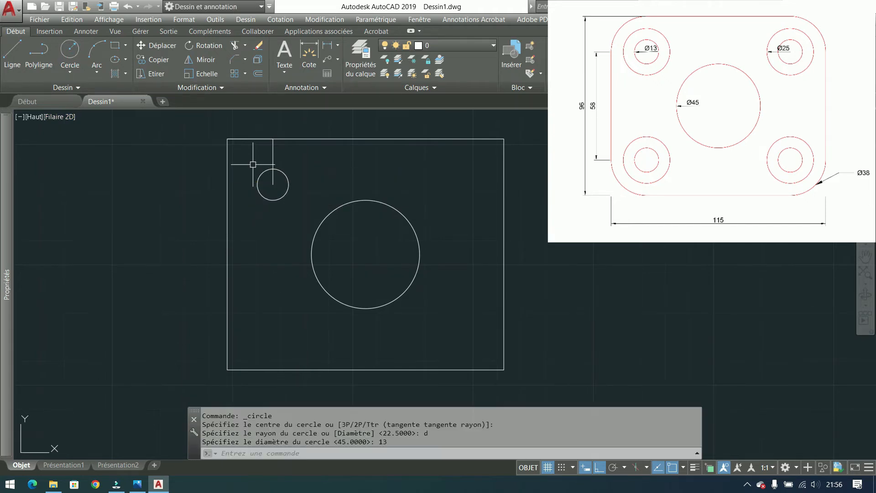
- Draw a concentric circle with a diameter of 25 around the 13-diameter circle
key("Return")
left_click(273, 185)
type("d")
key("Return")
type("25")
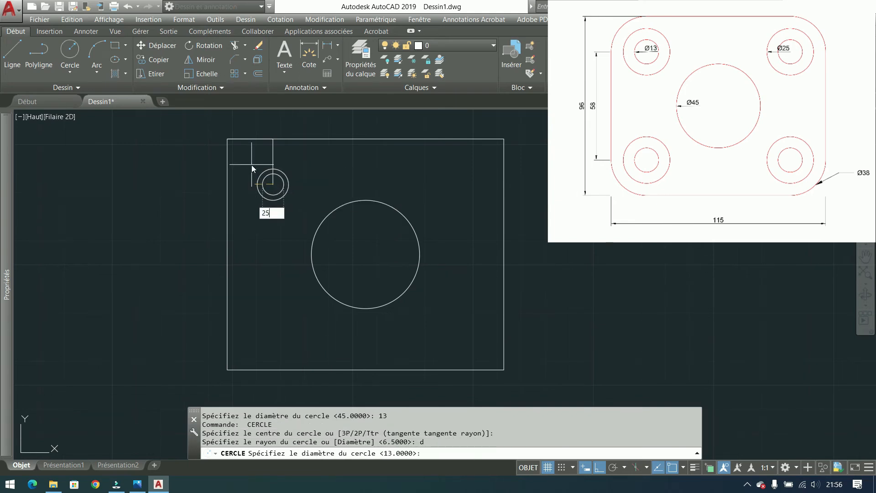
key("Return")
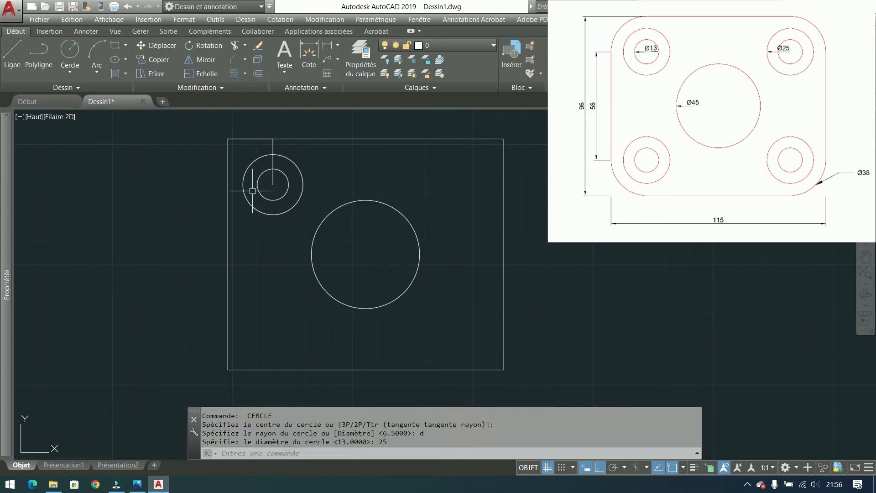
- Undo the 19-diameter circle and draw a circle with a diameter of 38 on the centre of the upper-left hole
key("ctrl+z")
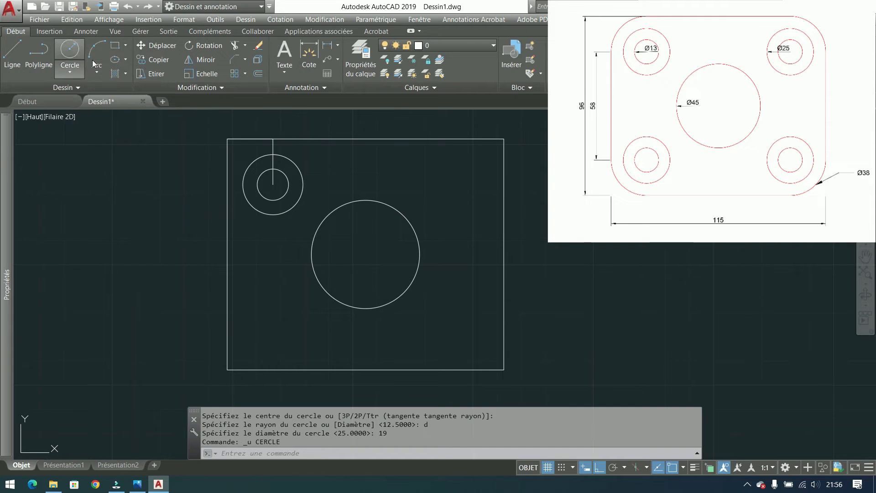
left_click(70, 49)
left_click(273, 185)
type("d")
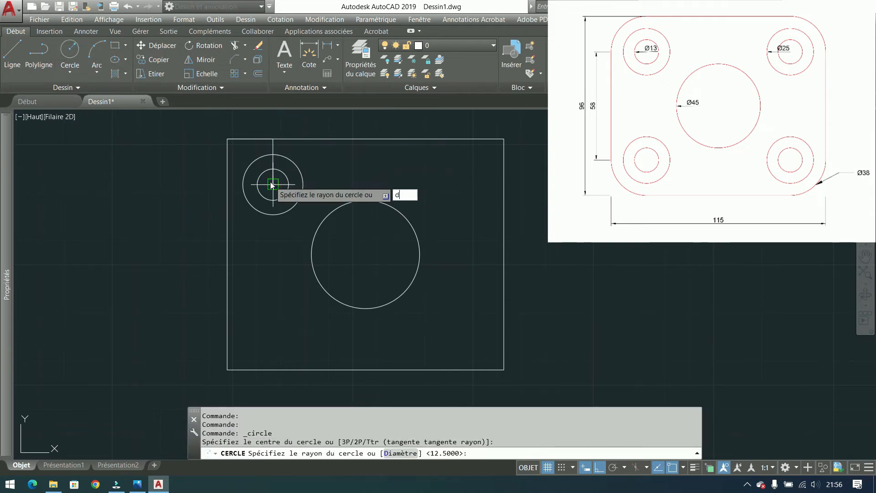
key("Return")
type("38")
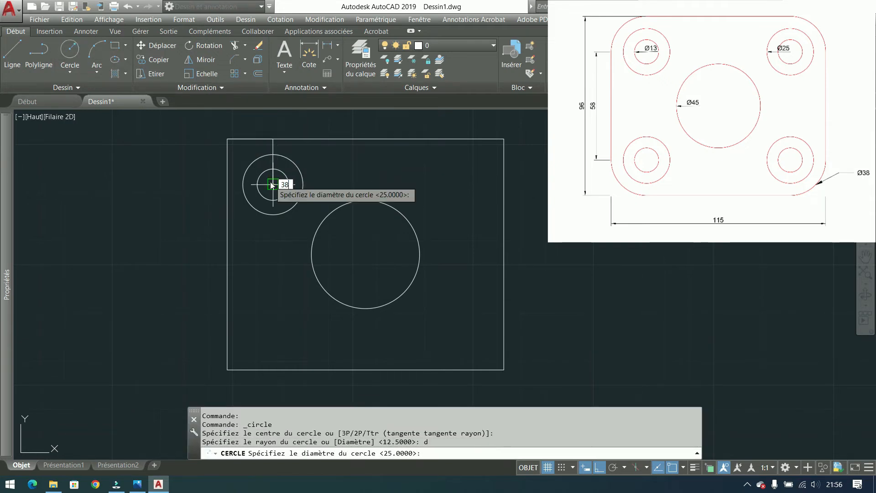
key("Return")
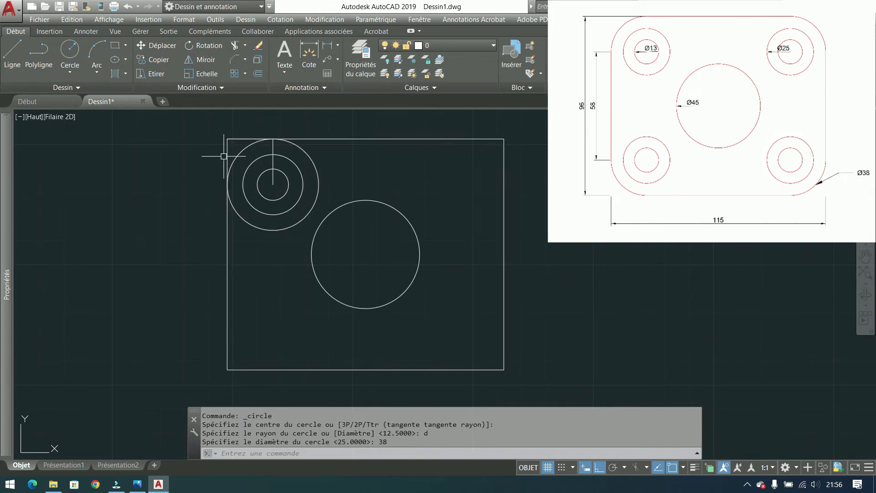
- Erase the 38-diameter circle around the upper-left hole
left_click(257, 226)
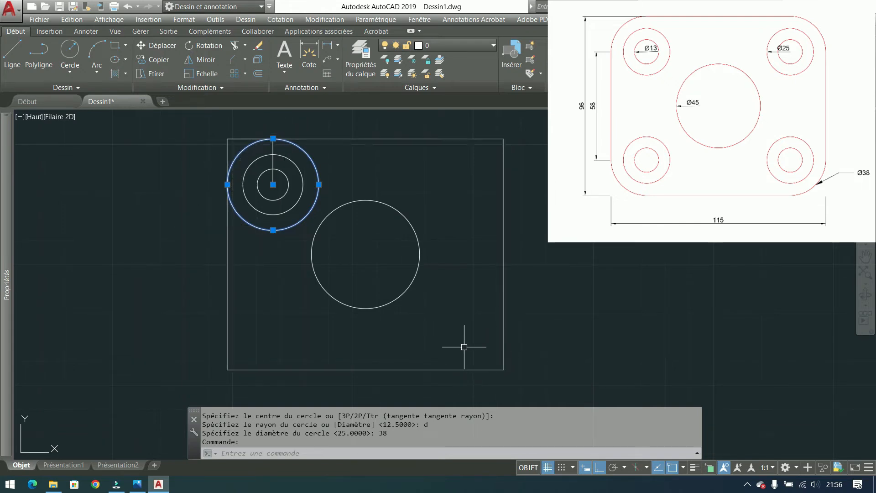
key("Delete")
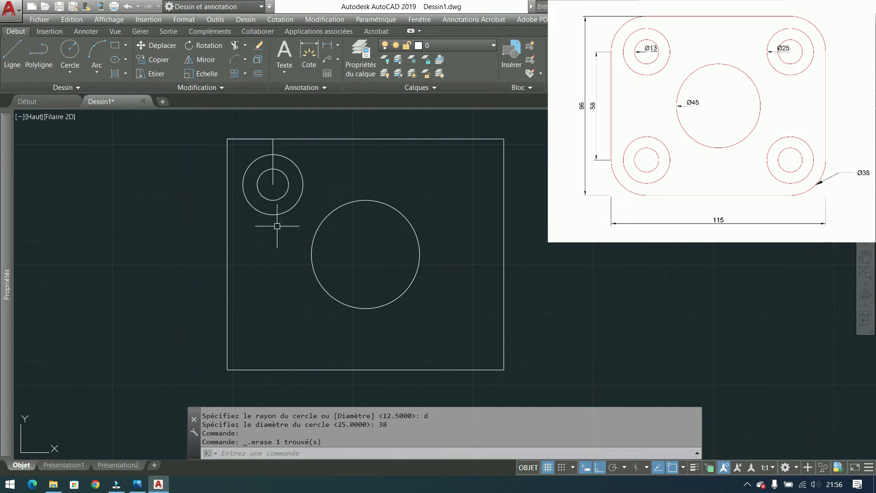
- Draw vertical guide polylines from the top edge to the bottom edge, through the upper-left hole centre and 19 inside the right edge
left_click(39, 50)
left_click(273, 139)
left_click(273, 370)
key("Return")
left_click(504, 139)
type("19")
key("Return")
left_click(458, 370)
key("Return")
- Draw a guide polyline from the lower-right corner, 19 up the right edge and horizontally across to the left edge
key("Return")
left_click(504, 370)
type("19")
key("Return")
left_click(228, 324)
- Continue the guide polyline via the upper-left corner to the upper-left hole centre and horizontally across to the right edge
left_click(227, 140)
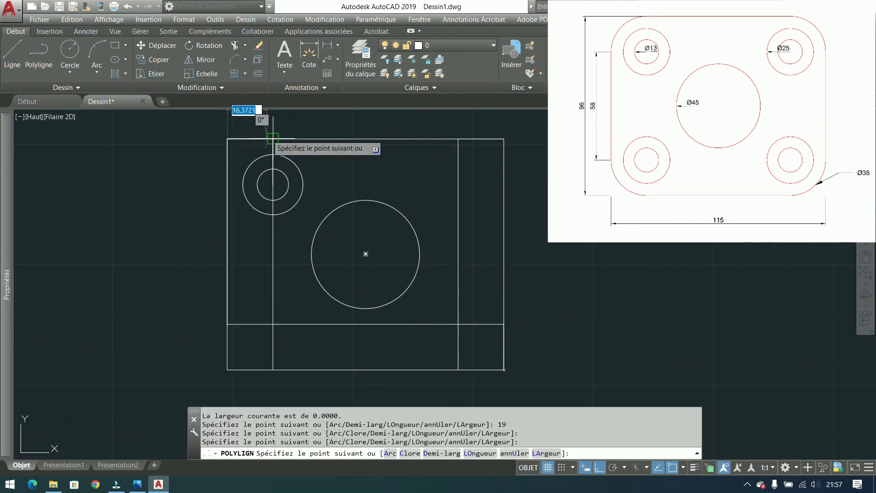
left_click(273, 139)
left_click(273, 185)
left_click(504, 173)
key("Return")
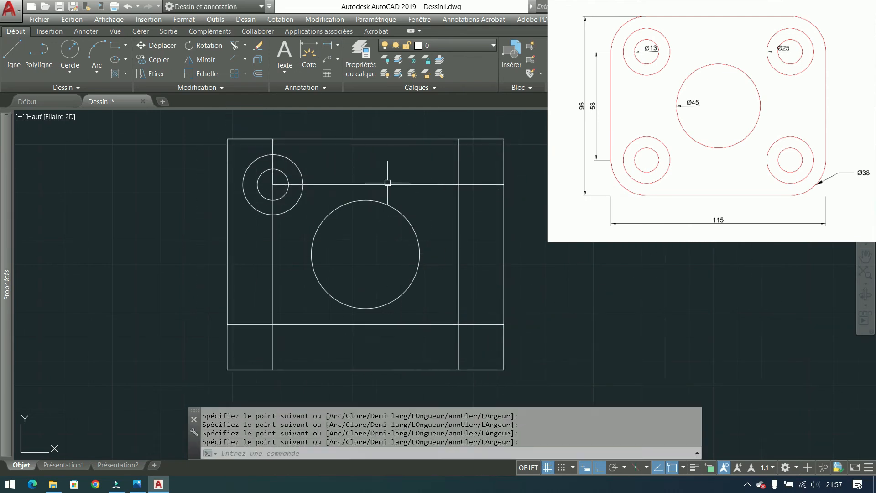
left_click(320, 163)
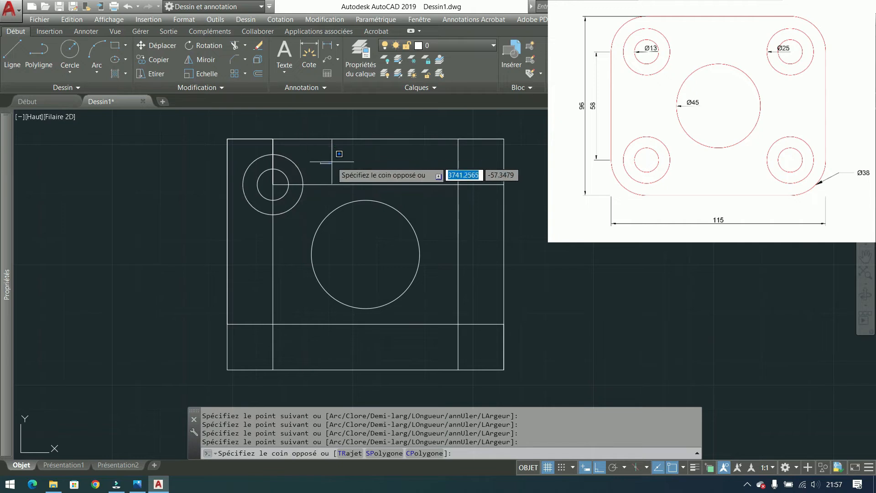
key("Escape")
- Draw a 13-diameter circle centred on the upper-right intersection of the guide lines
left_click(69, 50)
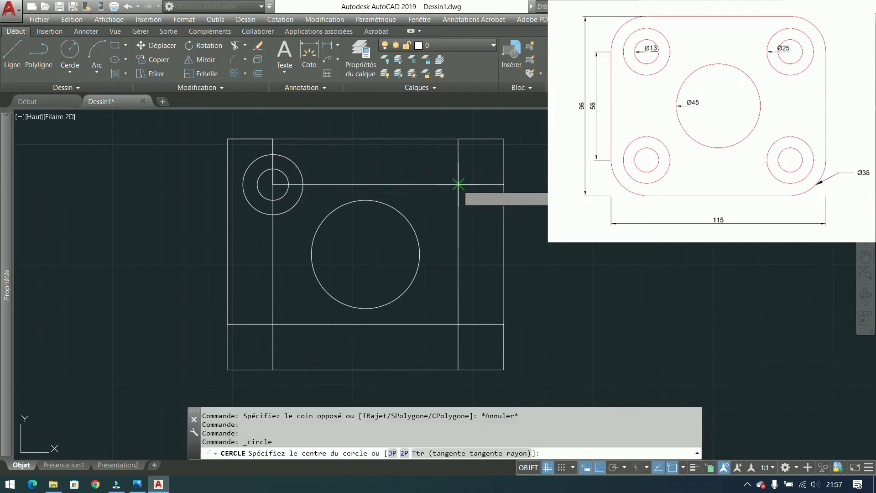
left_click(458, 184)
type("d")
key("Return")
type("13")
key("Return")
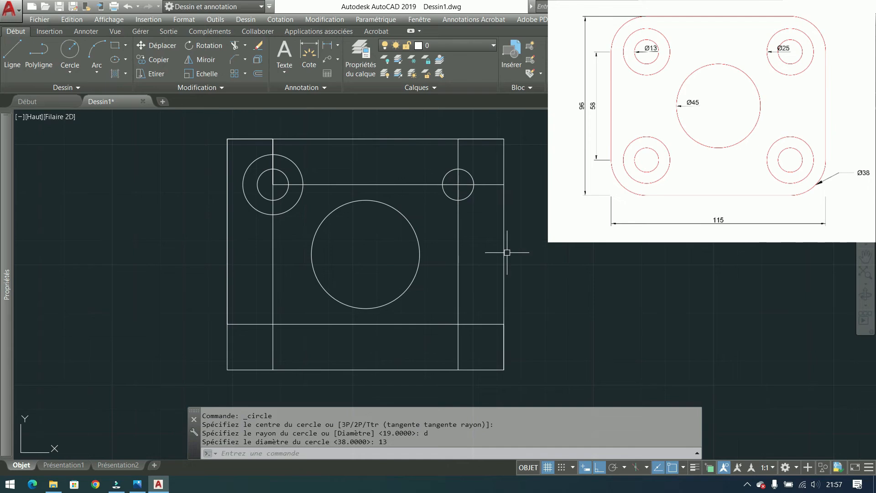
- Draw a 13-diameter circle centred on the lower-right intersection of the guide lines
key("Return")
left_click(458, 323)
type("d")
key("Return")
type("13")
key("Return")
- Draw a 13-diameter circle centred on the lower-left intersection of the guide lines
key("Return")
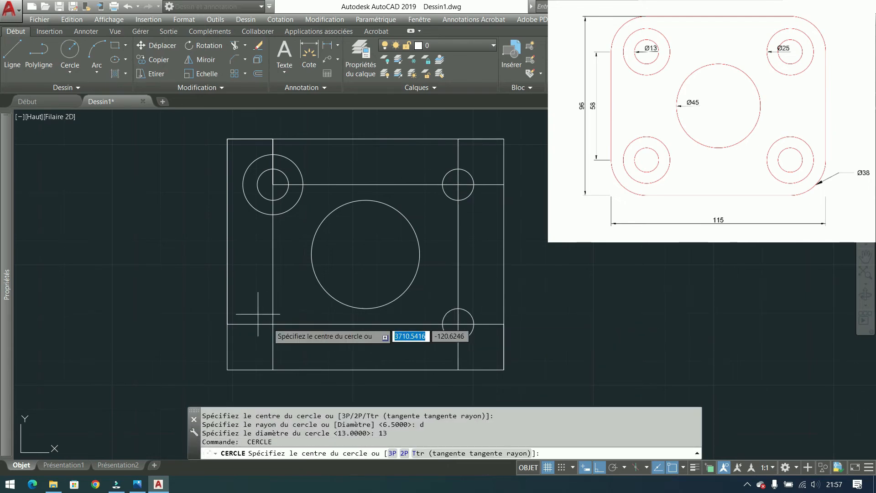
left_click(273, 324)
type("d")
key("Return")
type("13")
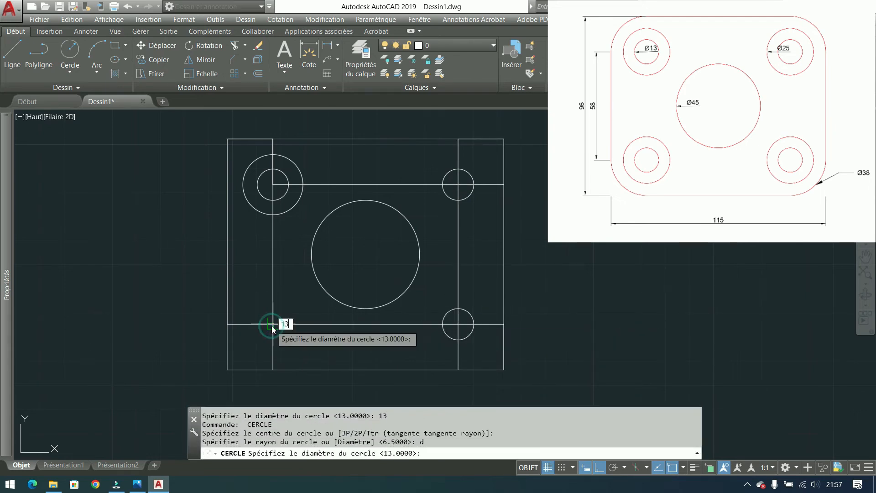
key("Return")
- Draw a 25-diameter circle concentric with the lower-left 13-diameter hole
key("Return")
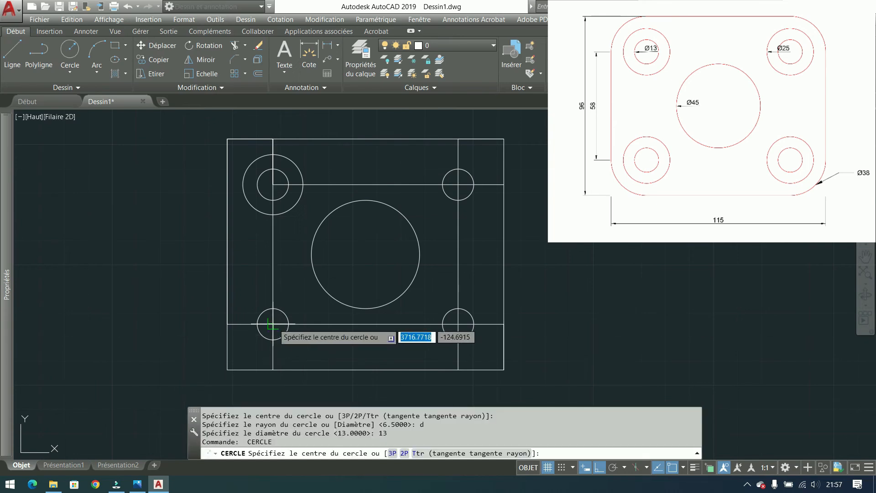
left_click(273, 324)
type("d")
key("Return")
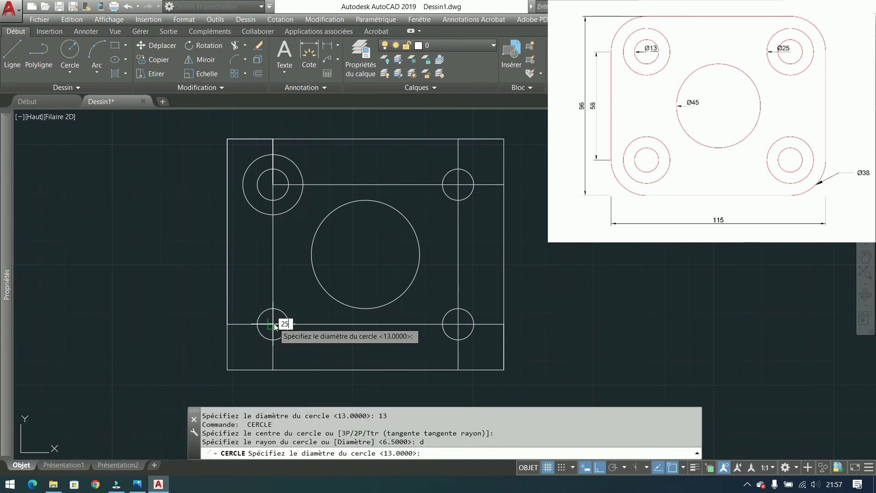
key("Return")
- Draw 25-diameter circles concentric with the lower-right and upper-right 13-diameter holes
key("Return")
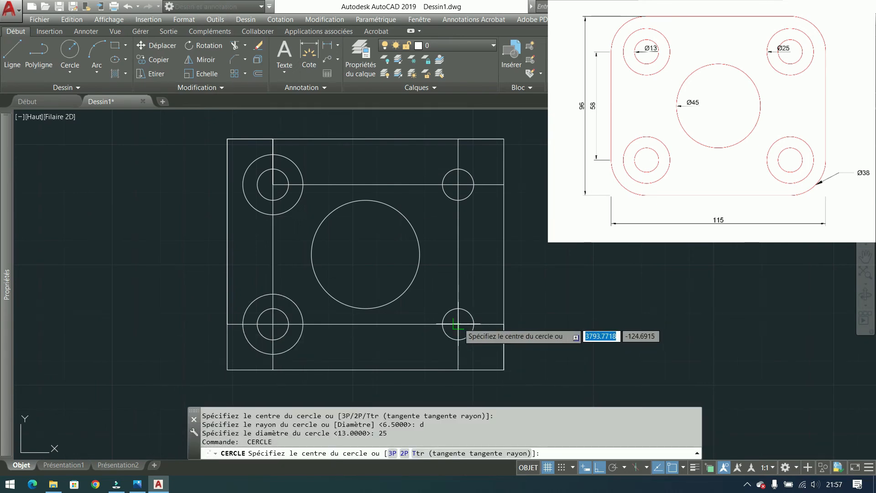
left_click(458, 324)
type("d")
key("Return")
key("Return")
key("Return")
key("Return")
left_click(459, 185)
type("d")
key("Return")
key("Return")
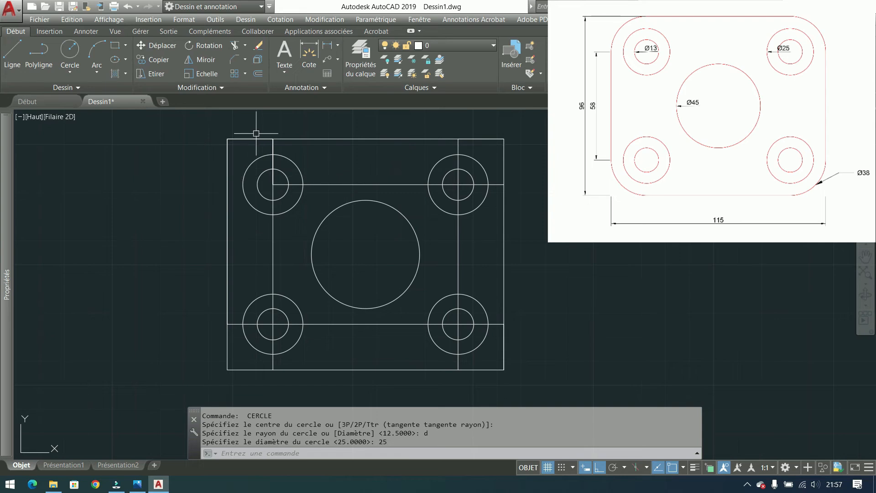
- Erase the whole plate drawing, including its circles and guide polylines
scroll(408, 193, "down", 2)
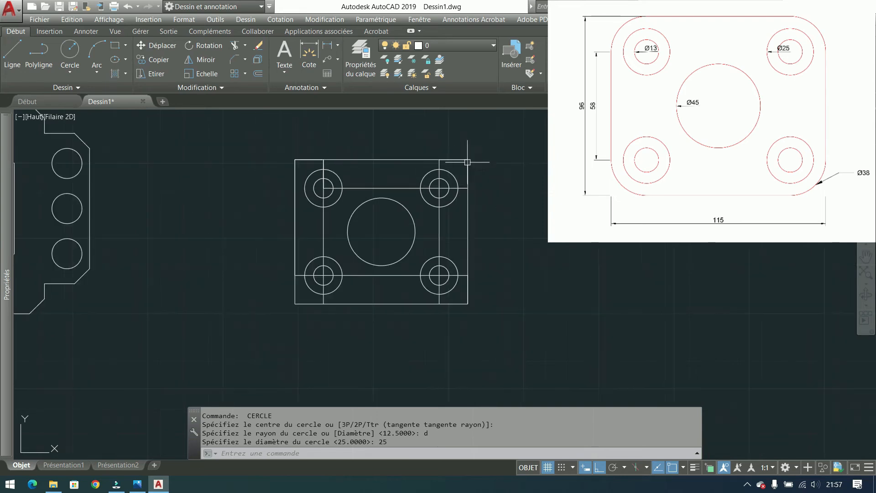
left_click(500, 155)
left_click(251, 330)
key("Delete")
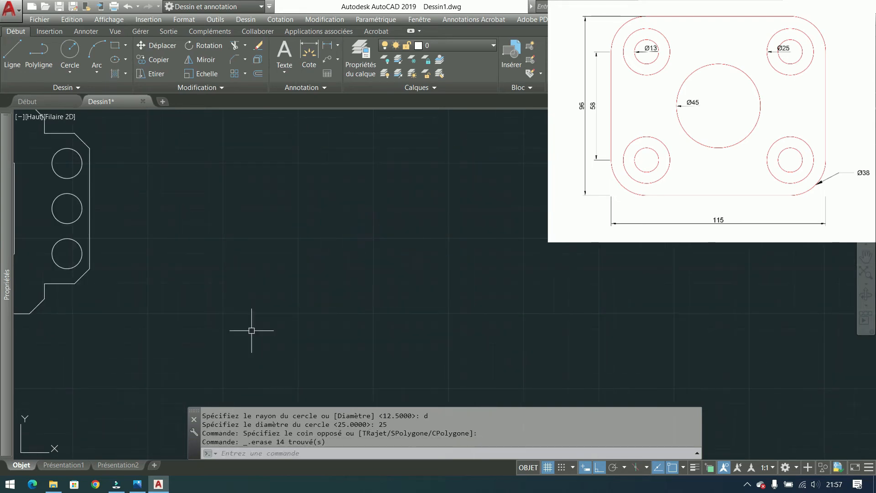
- Draw a new 115 by 96 rectangle in the empty area beside the existing part
mouse_move(318, 299)
middle_mouse_down()
mouse_move(346, 283)
mouse_move(307, 260)
middle_mouse_up()
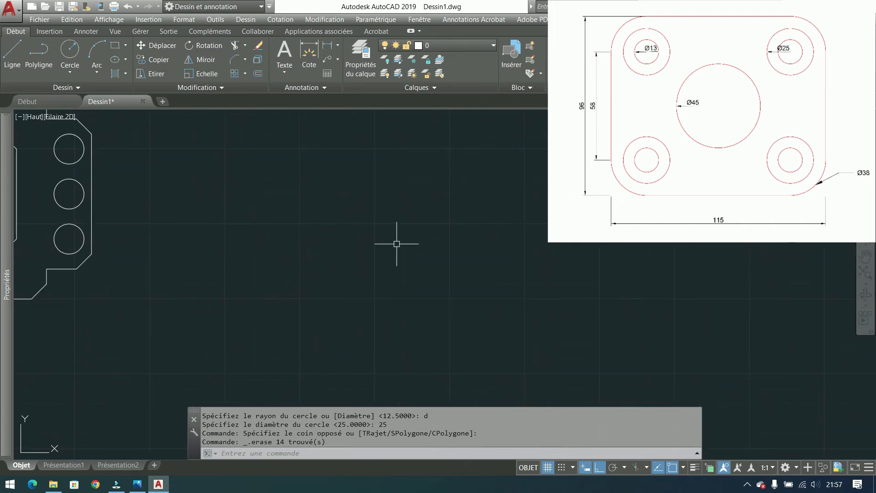
left_click(115, 45)
left_click(254, 334)
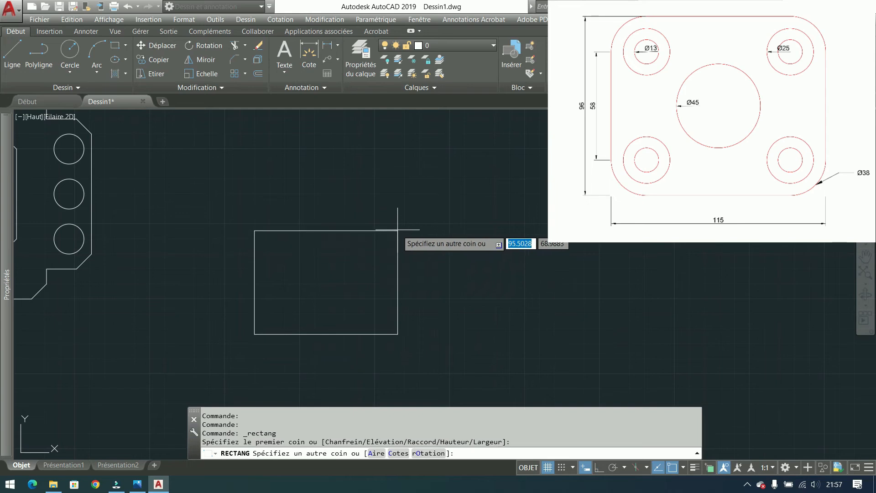
type("115")
key("Tab")
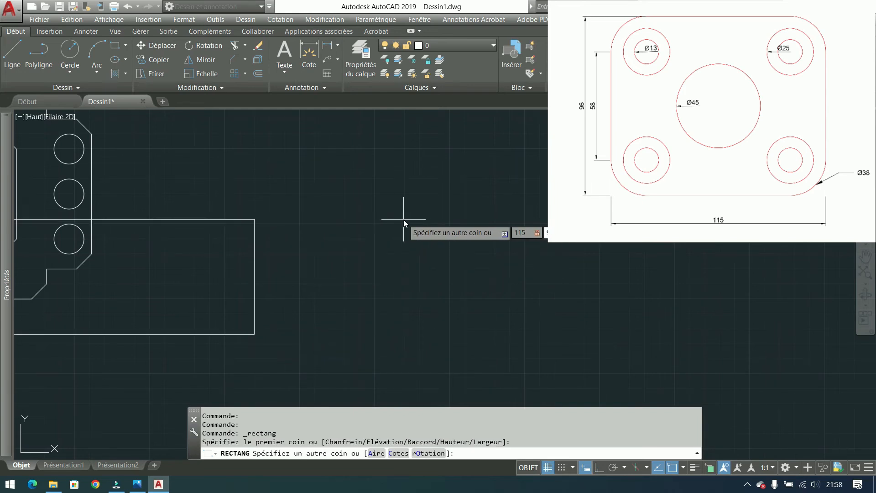
key("Return")
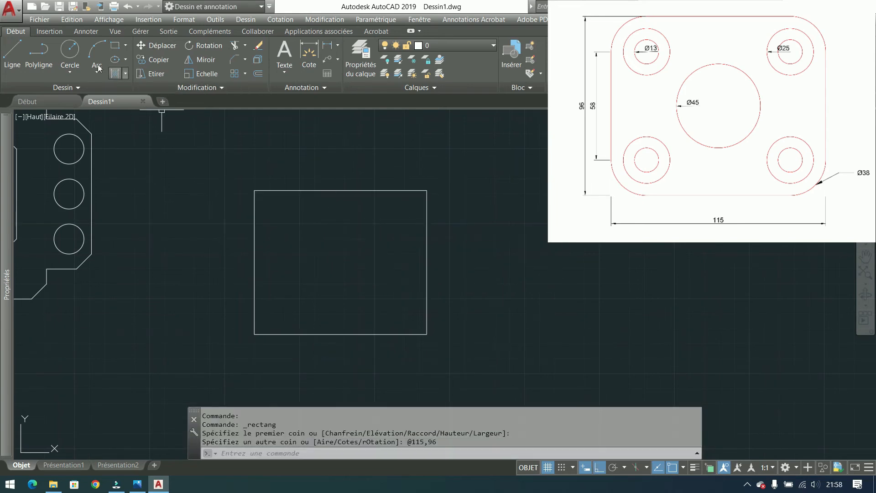
- Draw a 45-diameter circle at the centre of the rectangle
left_click(71, 51)
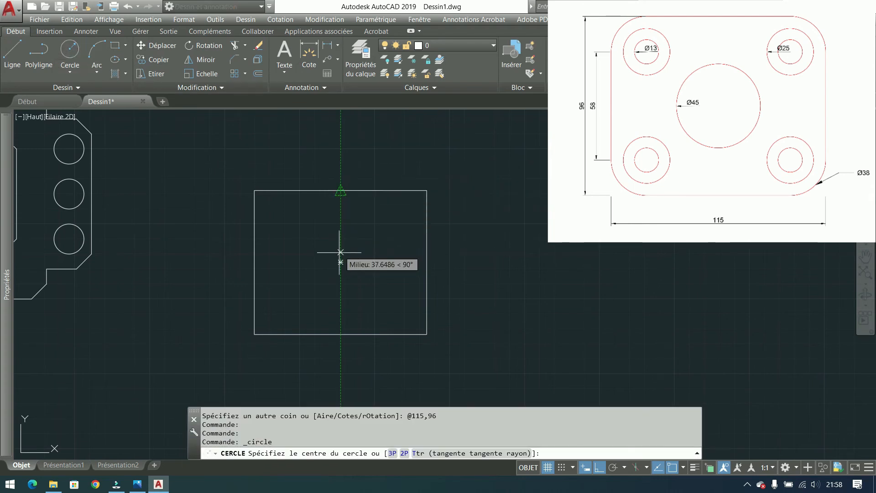
left_click(341, 262)
type("d")
key("Return")
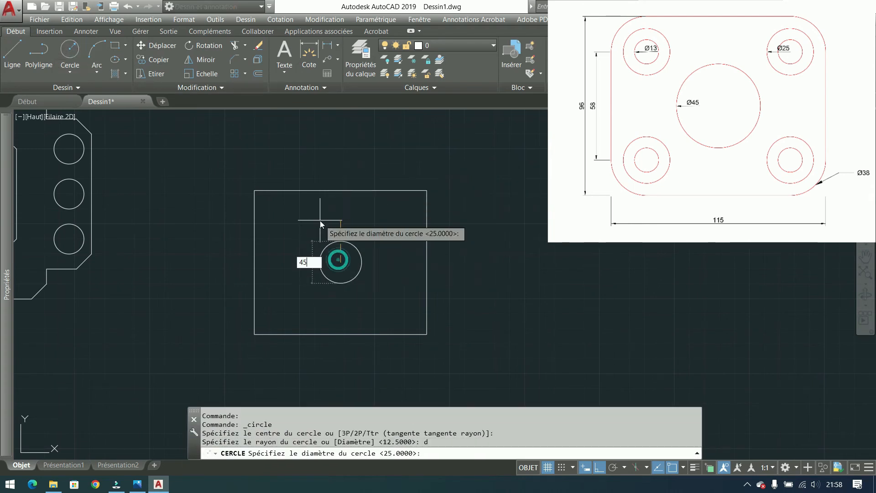
type("45")
key("Return")
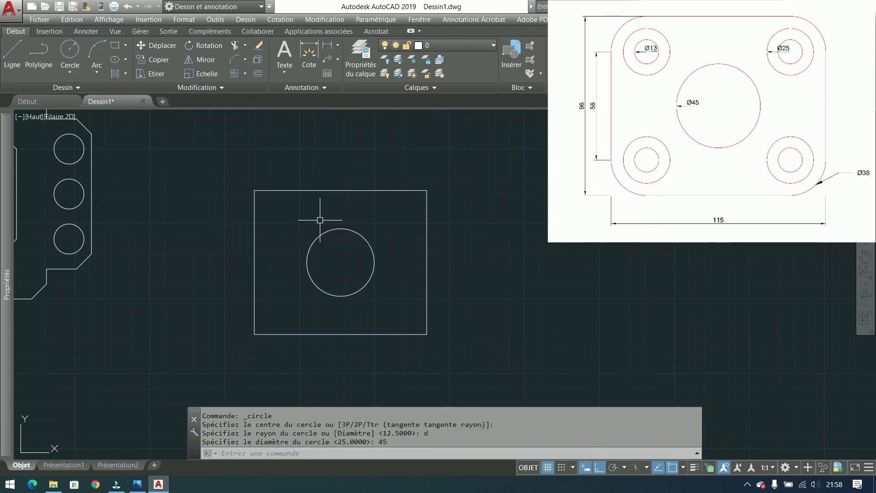
- Fillet the rectangle's upper-left corner with a radius of 19
left_click(245, 61)
left_click(207, 78)
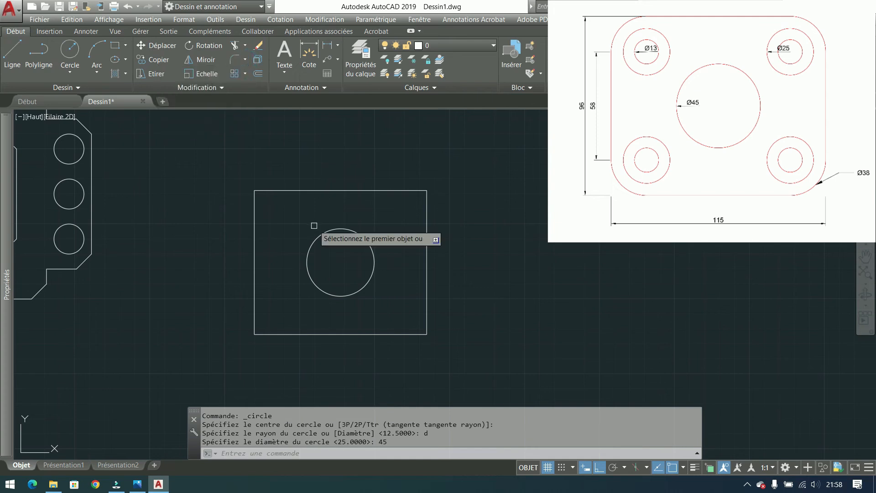
type("r")
key("Return")
type("19")
key("Return")
left_click(254, 223)
left_click(278, 189)
- Fillet the upper-right, lower-right and lower-left corners of the rectangle with the same radius of 19
key("Return")
left_click(402, 190)
left_click(424, 227)
key("Return")
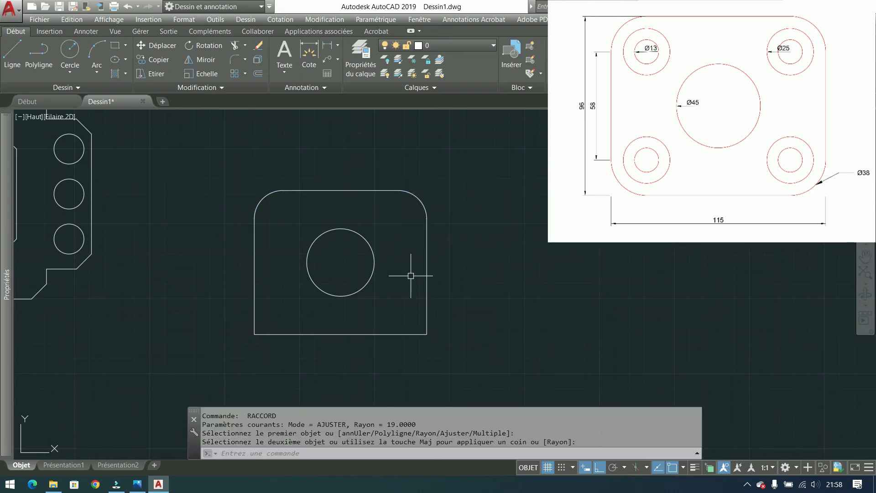
left_click(425, 303)
left_click(393, 334)
key("Return")
left_click(294, 334)
left_click(256, 300)
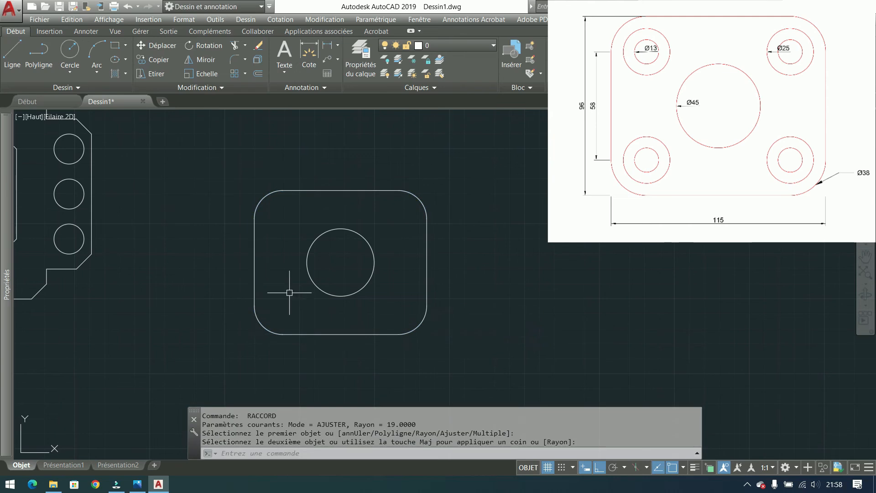
- Draw a 13-diameter circle at the centre of the upper-left corner arc
left_click(70, 52)
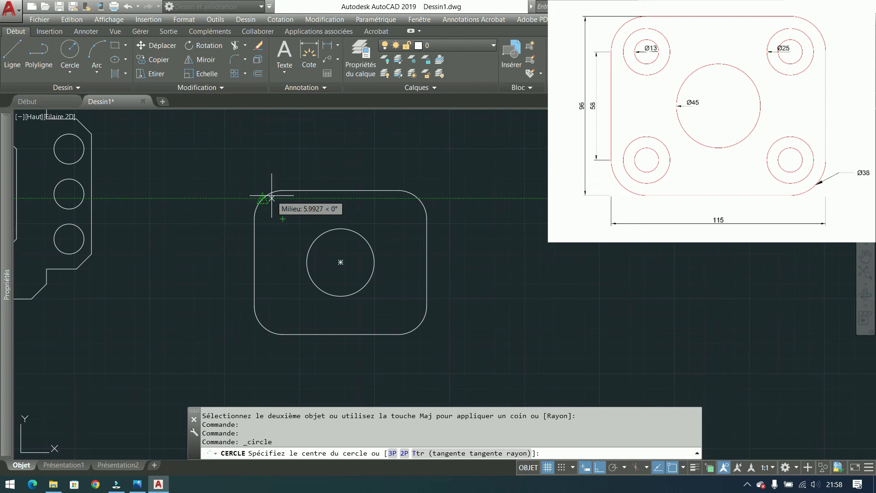
left_click(283, 219)
type("d")
key("Return")
type("13")
key("Return")
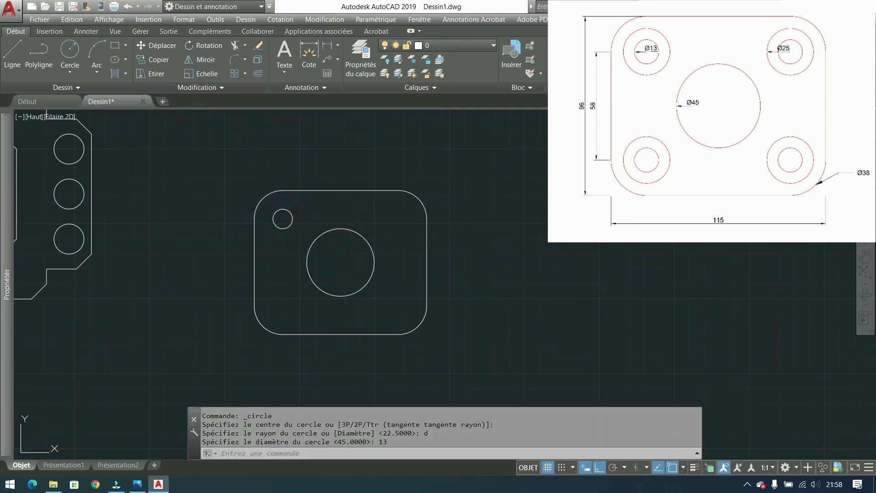
- Draw a 25-diameter circle concentric with the upper-left 13-diameter hole
key("Return")
left_click(283, 218)
type("d")
key("Return")
type("25")
key("Return")
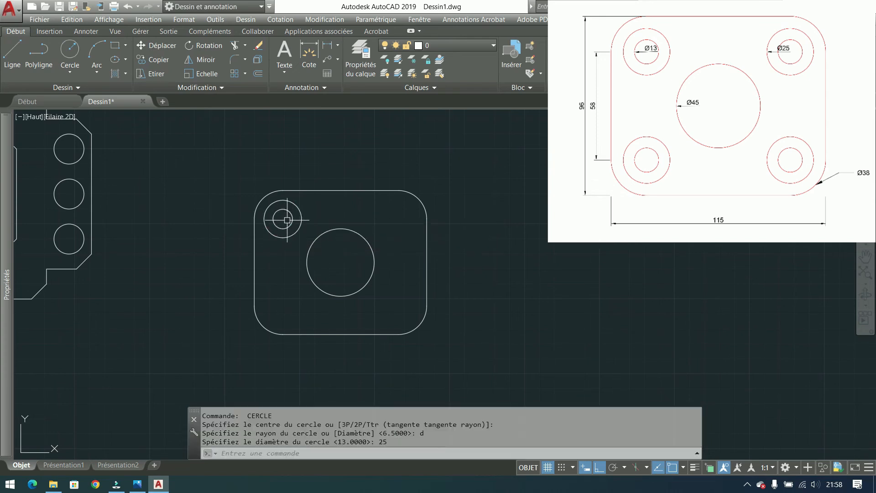
- Copy the two concentric circles from their centre to the arc centres of the other three corners
left_click(308, 208)
left_click(276, 220)
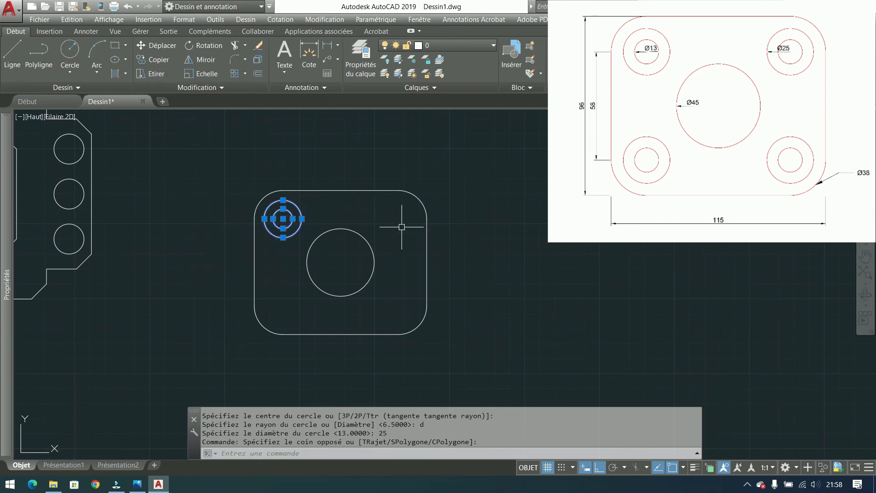
left_click(151, 59)
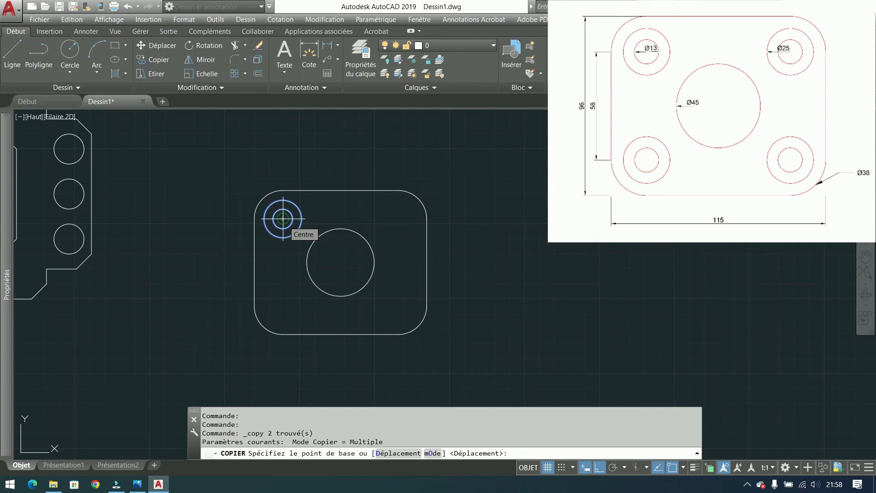
left_click(283, 218)
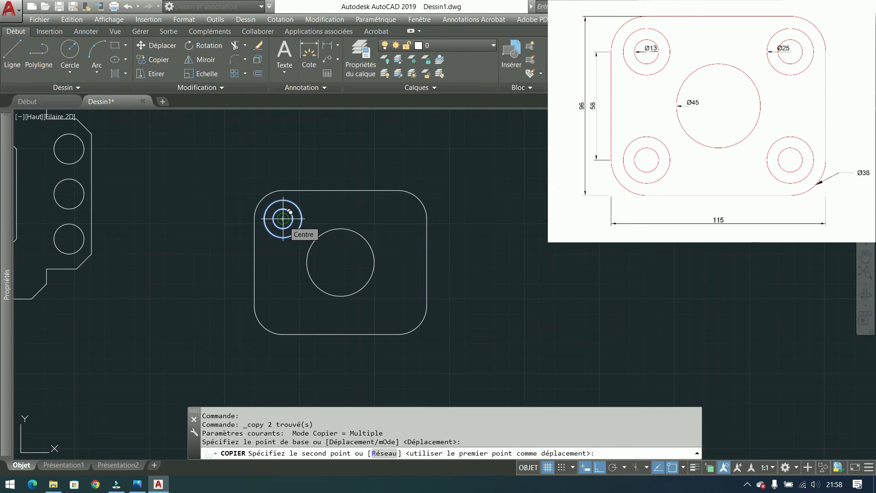
left_click(400, 203)
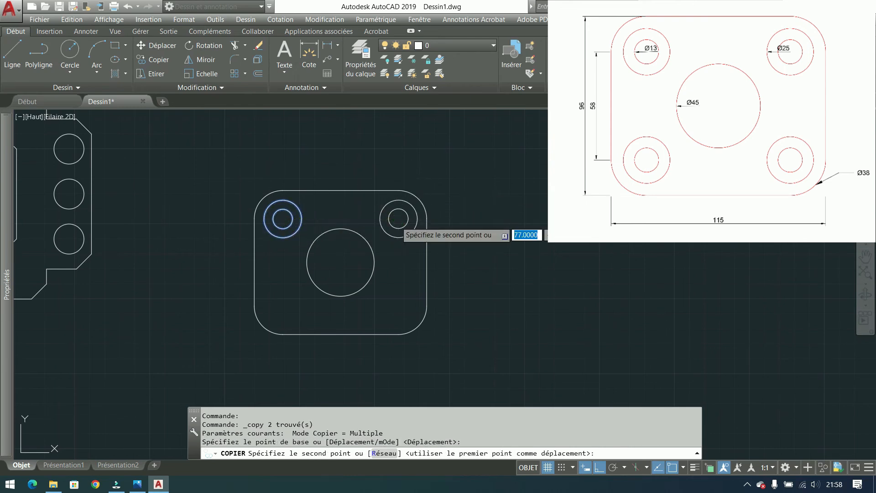
left_click(399, 305)
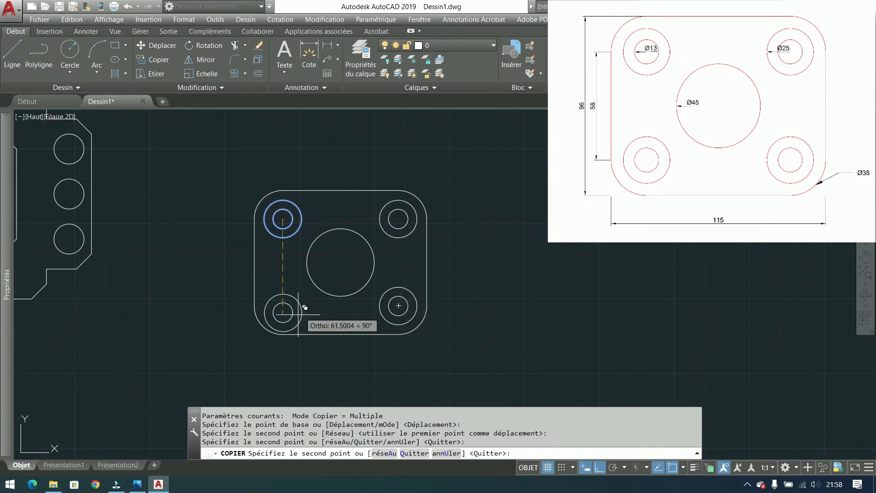
left_click(283, 305)
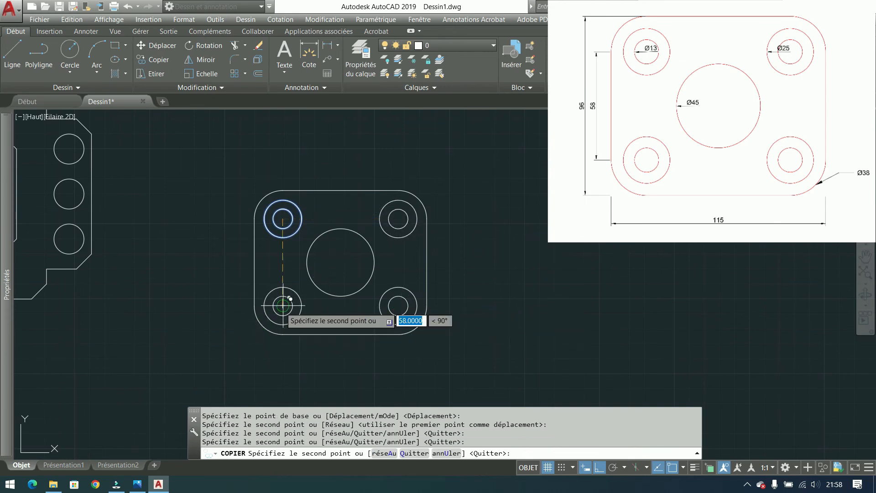
key("Return")
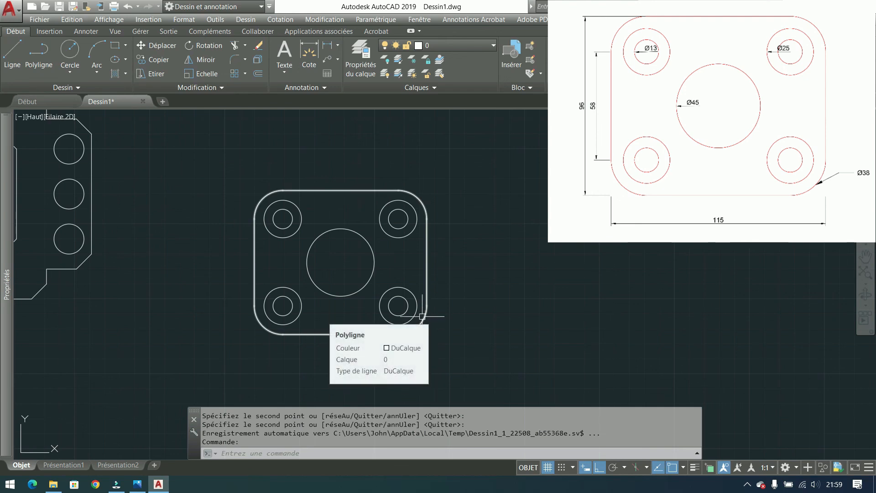
scroll(349, 261, "up", 2)
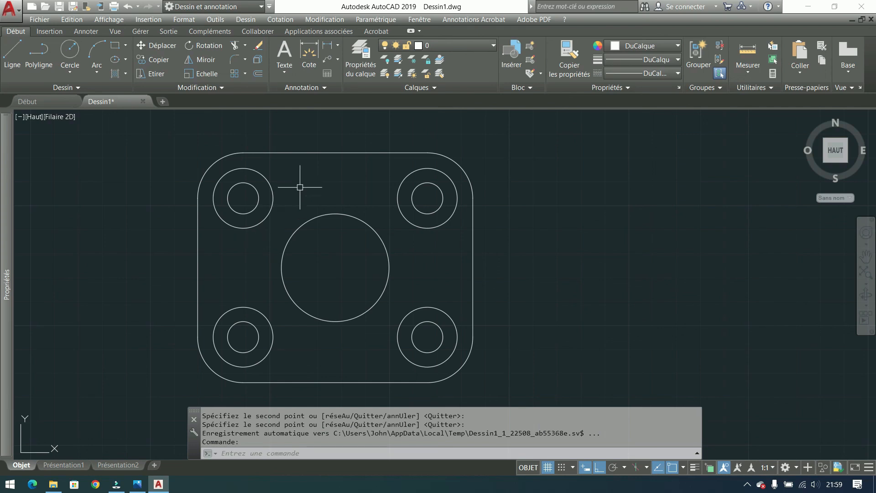
left_click(209, 163)
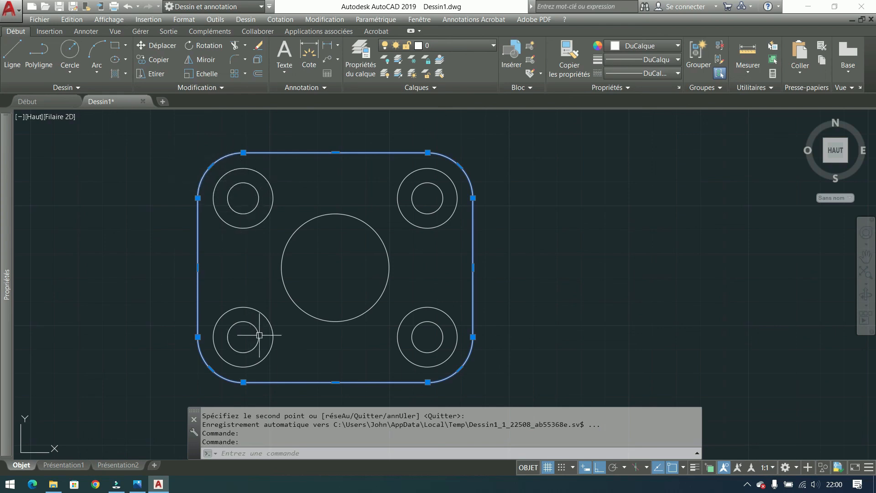
key("Escape")
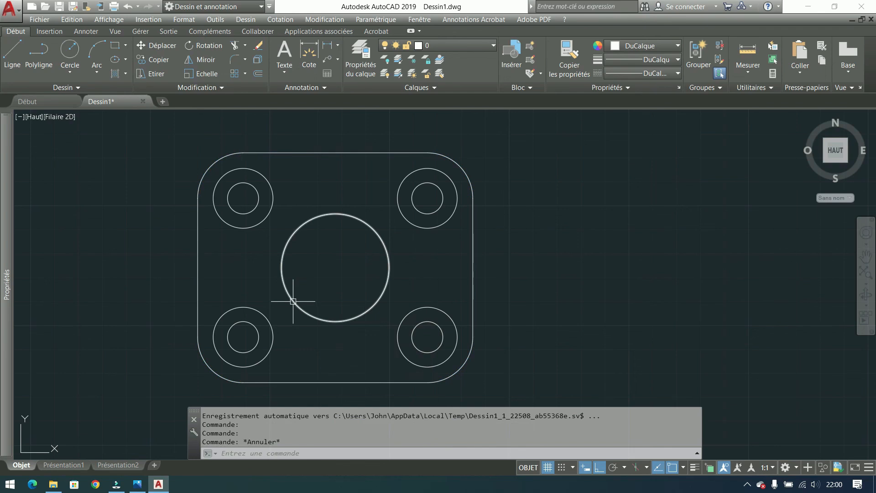